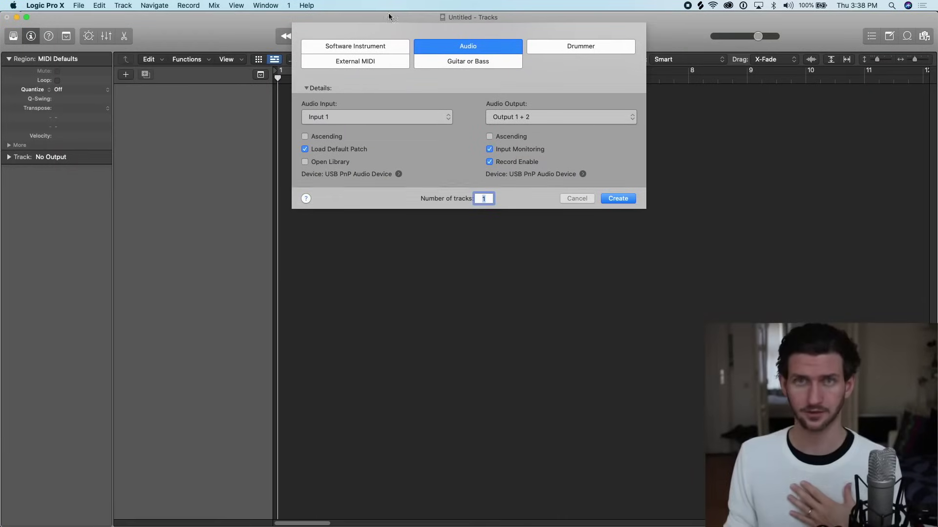
# Create two new Software Instrument tracks from the New Tracks dialog
pyautogui.click(377, 47)
pyautogui.click(618, 199)
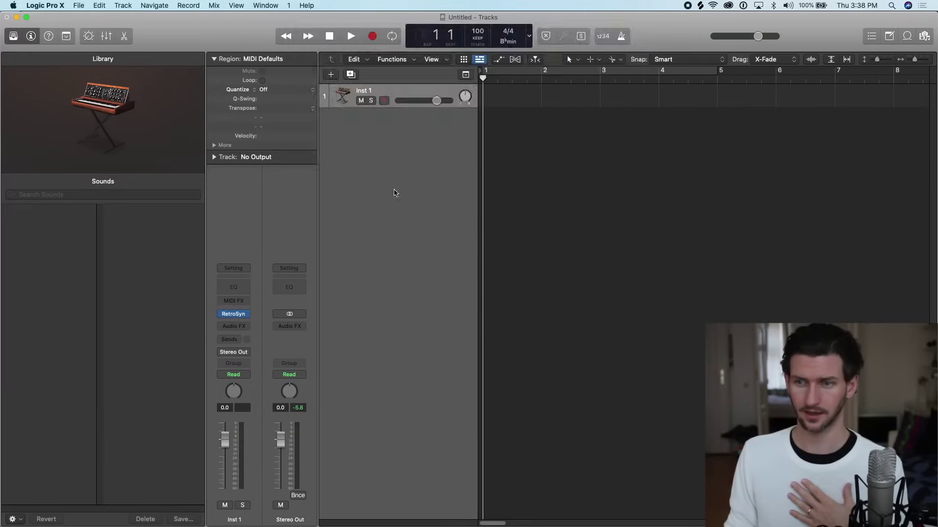
pyautogui.press('alt+super+n')
pyautogui.click(330, 52)
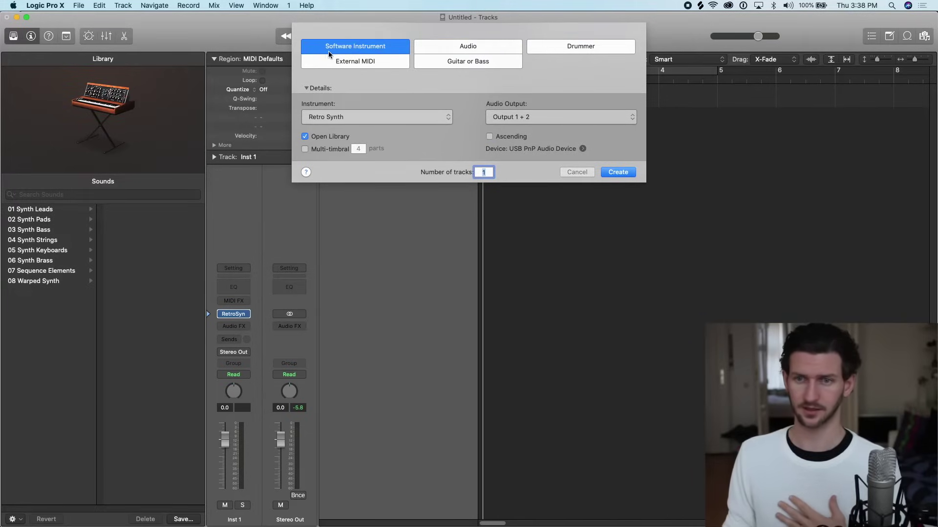
pyautogui.click(615, 172)
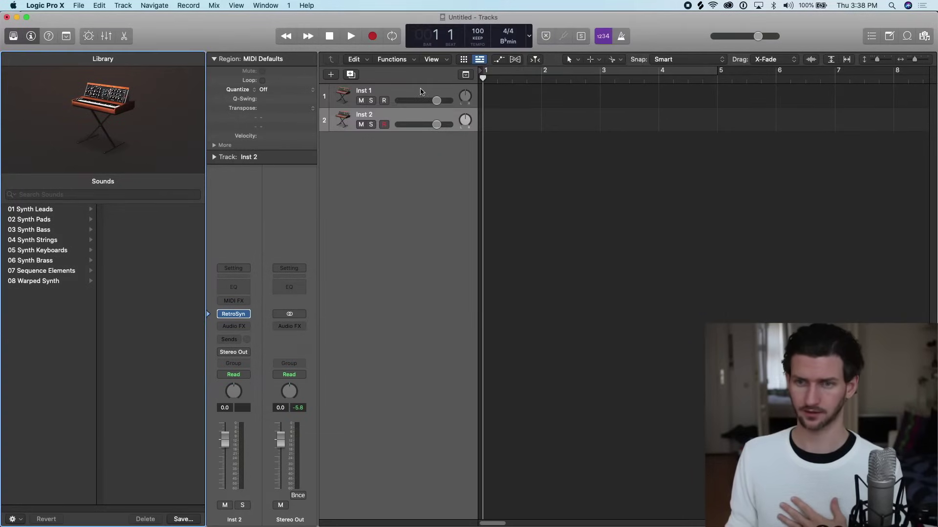
# Delete the extra track and load Piano > Steinway Grand Piano from the Library
pyautogui.click(422, 94)
pyautogui.press('super+BackSpace')
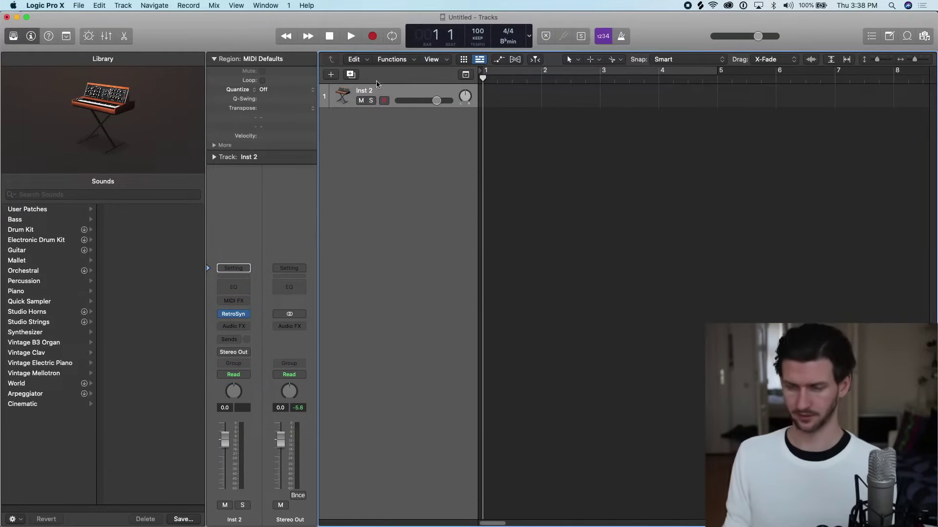
pyautogui.click(41, 292)
pyautogui.click(140, 261)
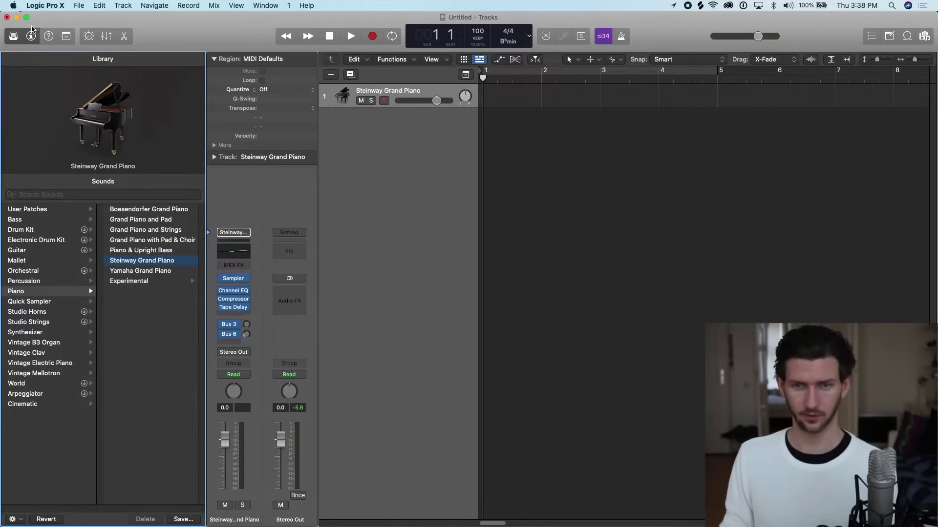
# Hide the Library and start recording a four-bar piano part on the Steinway track
pyautogui.press('y')
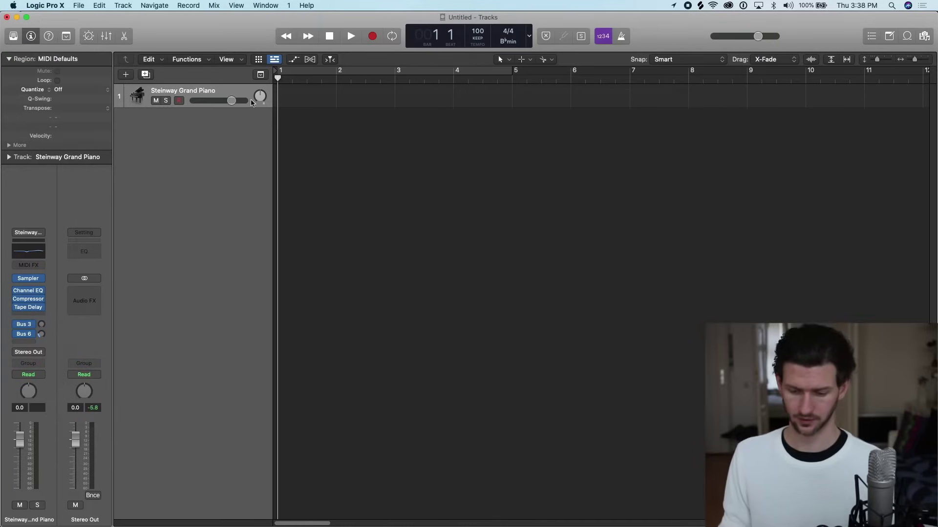
pyautogui.moveTo(276, 78)
pyautogui.mouseDown()
pyautogui.moveTo(267, 78)
pyautogui.moveTo(276, 78)
pyautogui.mouseUp()
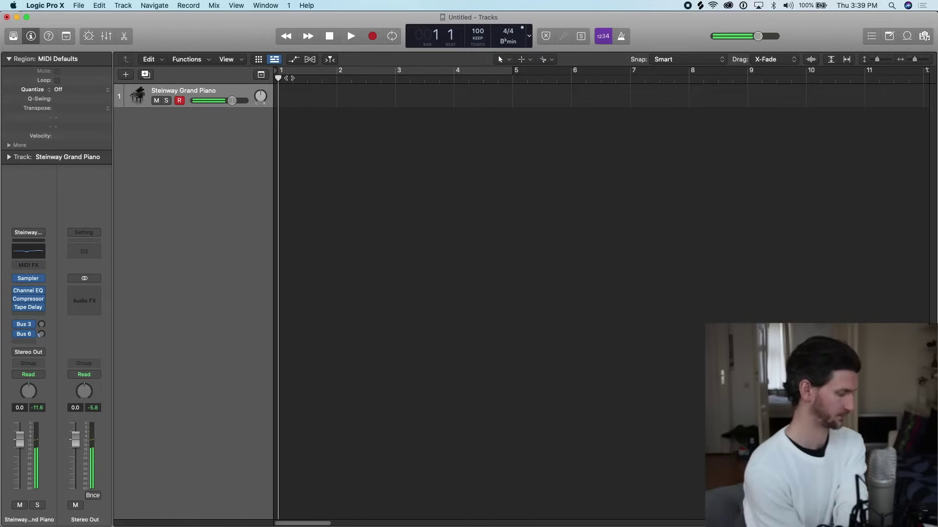
pyautogui.press('r')
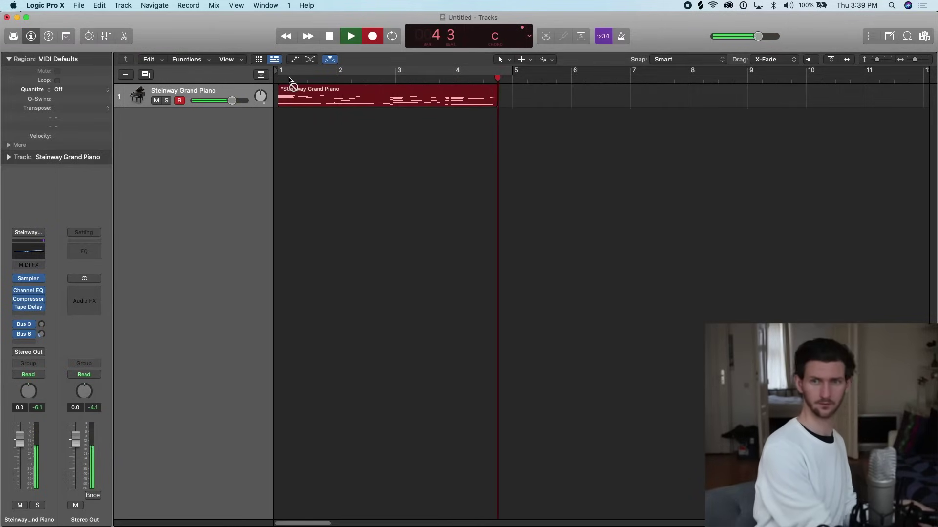
# Stop recording, make the track taller, and zoom so bars 1–5 fill the view
pyautogui.press('space')
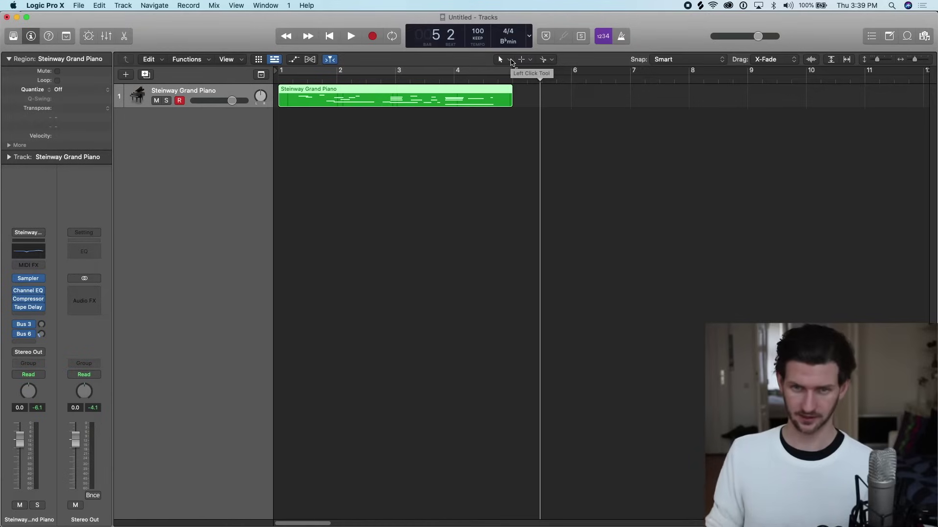
pyautogui.press('super+Down')
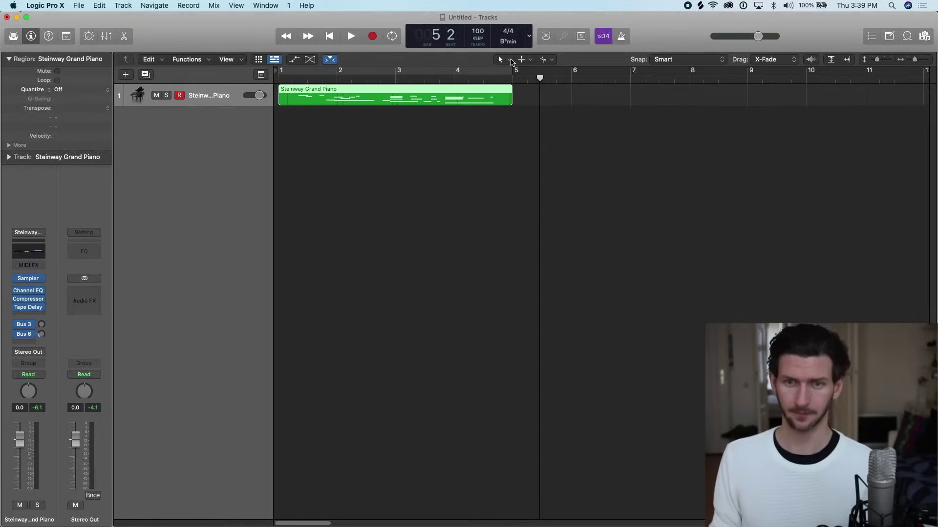
pyautogui.press('super+Down')
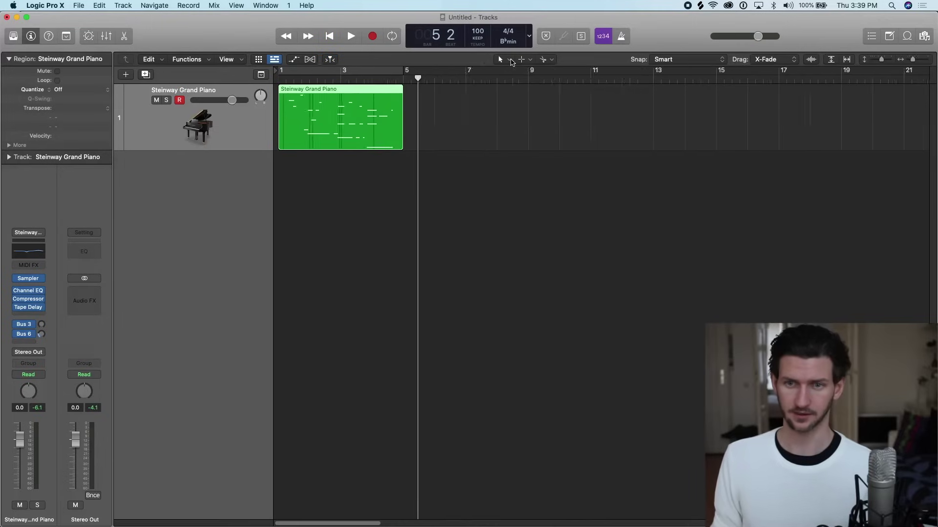
pyautogui.press('super+Right')
pyautogui.press('super+Right')
pyautogui.press('super+Right')
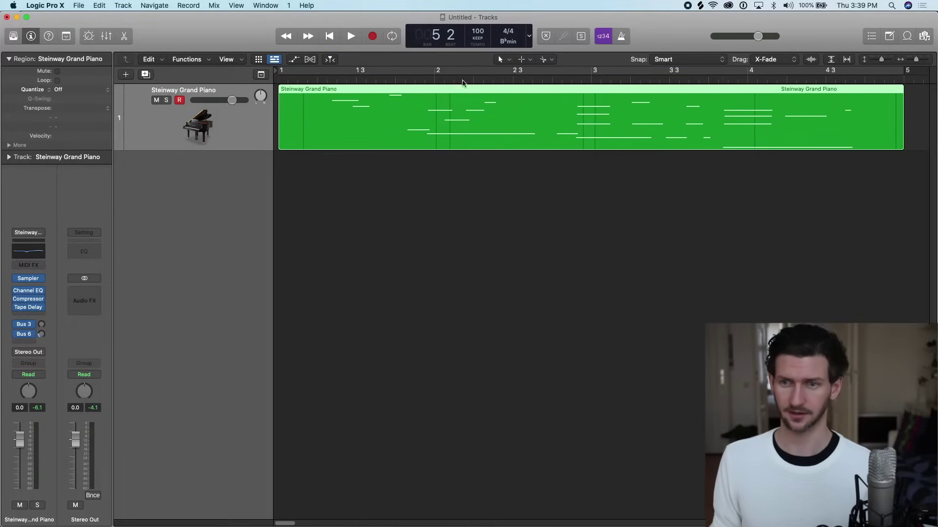
# Scrub the playhead through bars 1–3, then return it to the start
pyautogui.moveTo(304, 82); pyautogui.dragTo(333, 81)
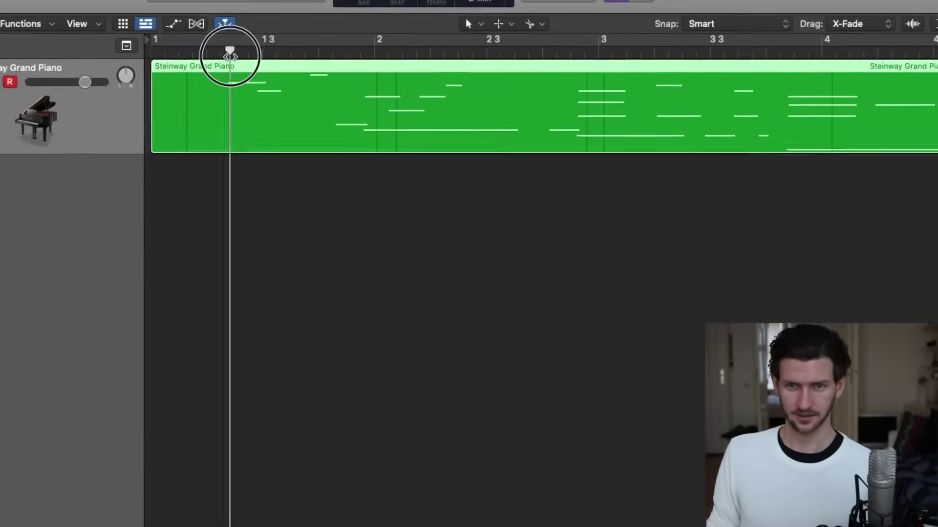
pyautogui.moveTo(229, 56); pyautogui.dragTo(809, 244)
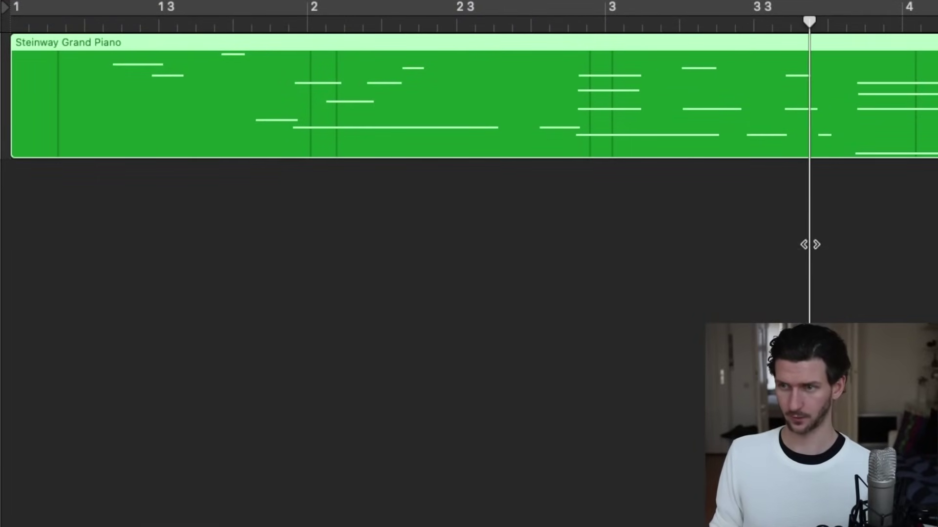
pyautogui.click(678, 23)
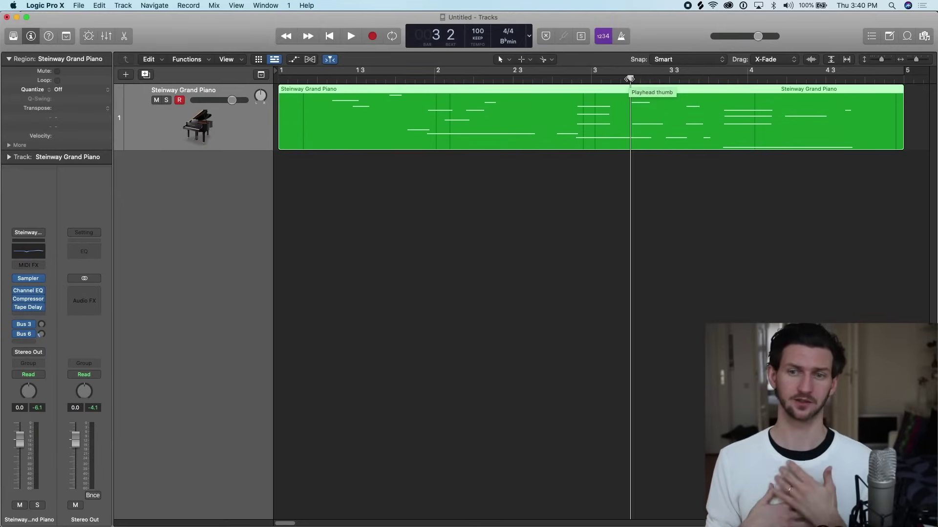
pyautogui.press('Return')
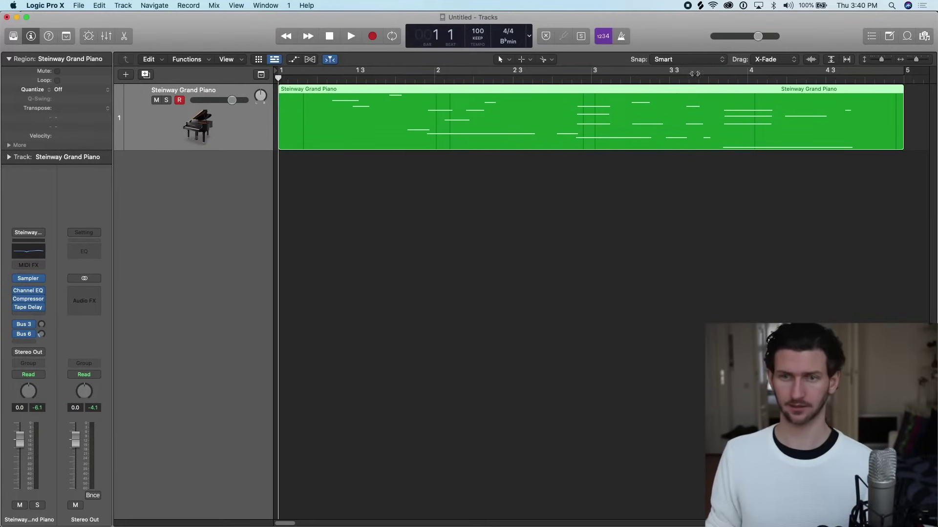
# Open the recorded region in a taller Piano Roll with its MIDI automation lane shown
pyautogui.doubleClick(415, 113)
pyautogui.click(425, 226)
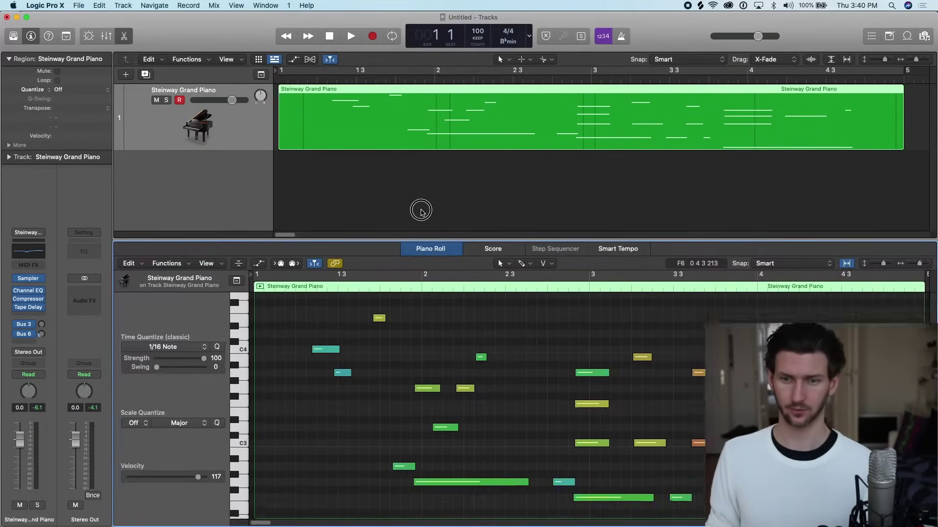
pyautogui.moveTo(425, 263); pyautogui.dragTo(425, 186)
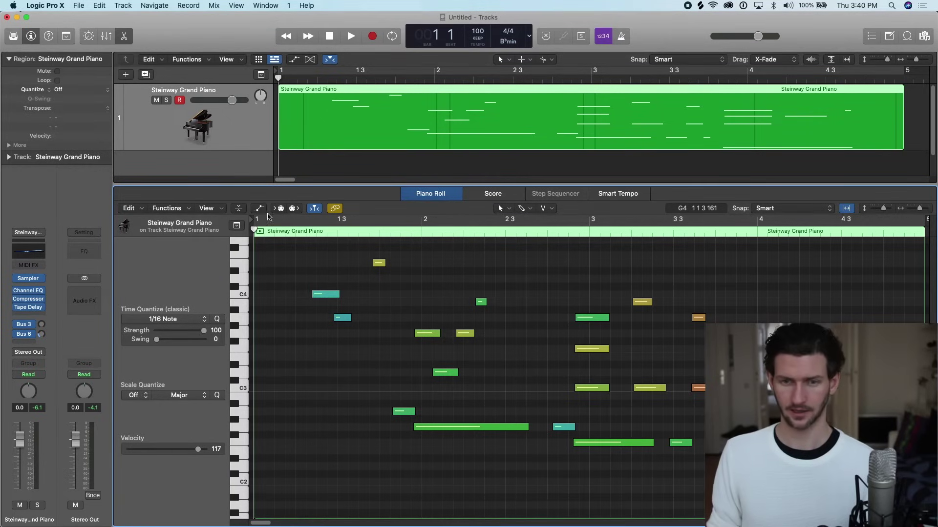
pyautogui.click(259, 209)
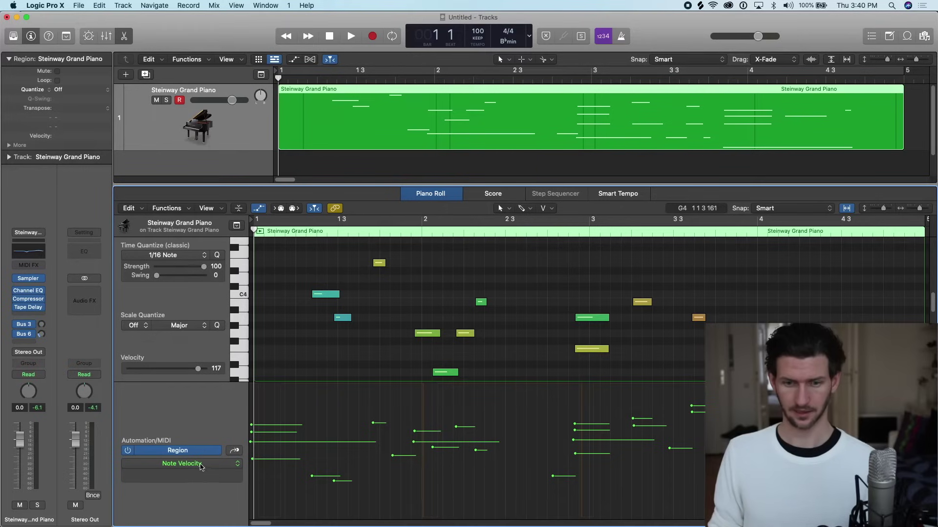
pyautogui.click(202, 465)
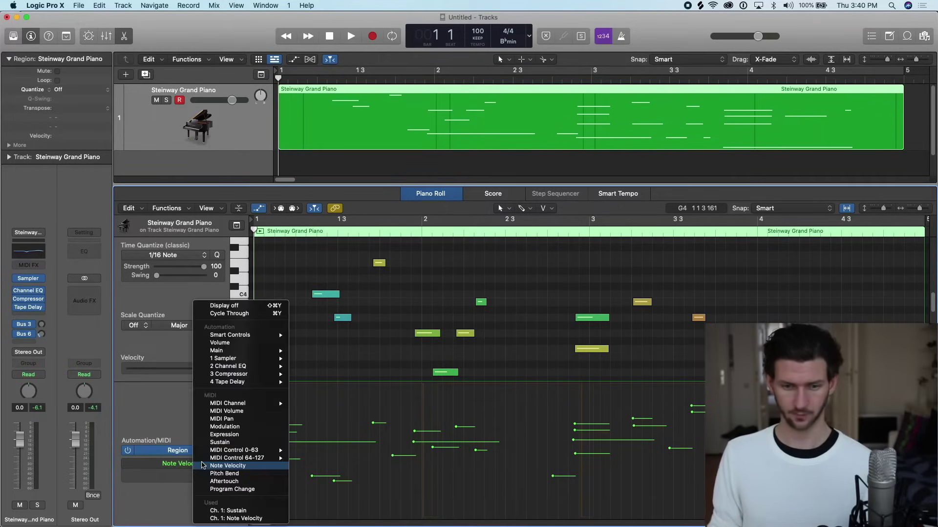
# Set the automation lane to Sustain and draw 0/127 pedal steps across the region
pyautogui.click(231, 447)
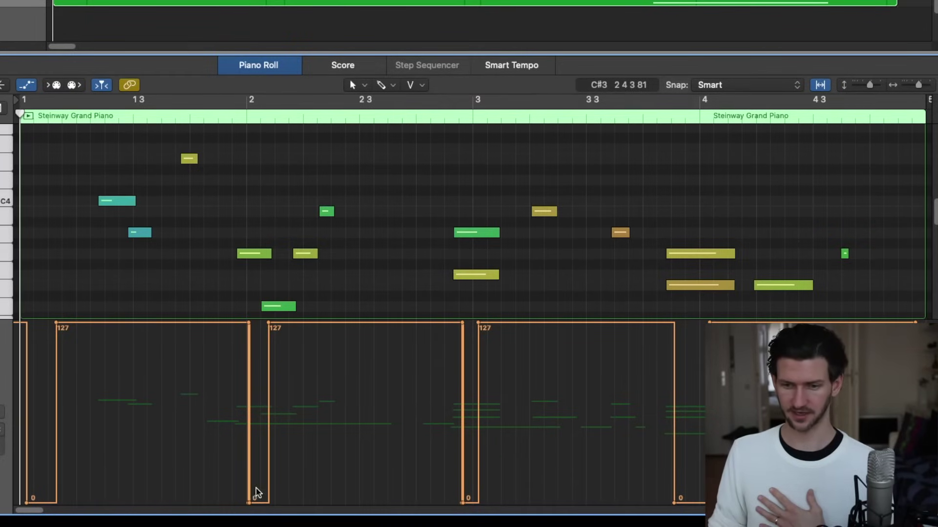
pyautogui.scroll(-2, 341, 16)
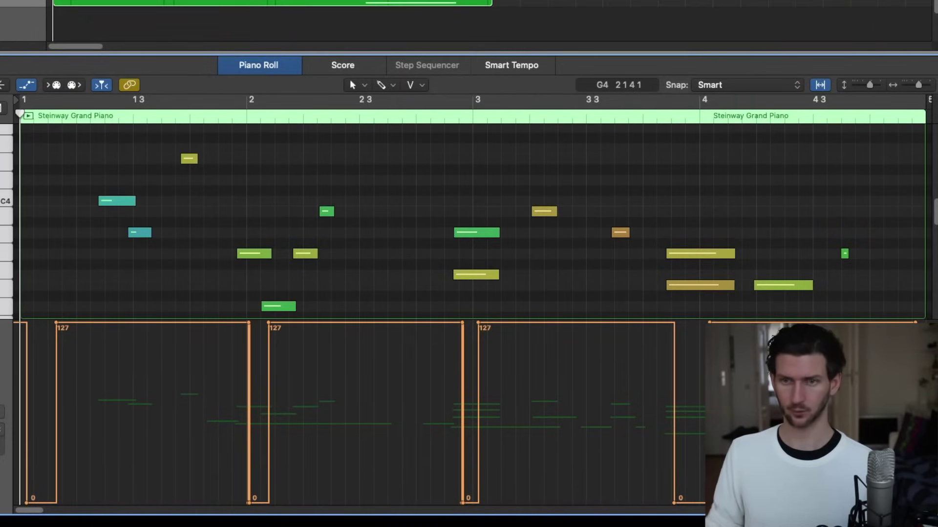
# Turn on Cycle and play the region to hear the sustain
pyautogui.press('c')
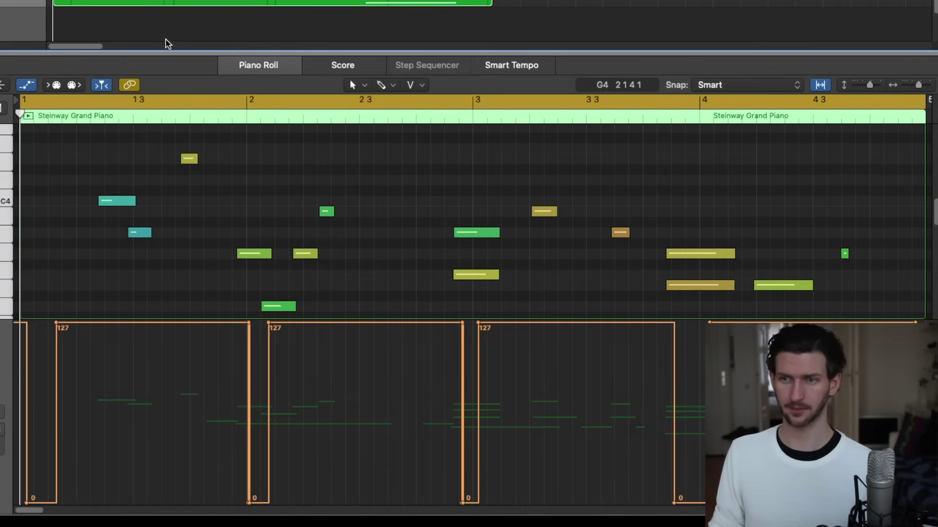
pyautogui.scroll(1, 31, 208)
pyautogui.press('space')
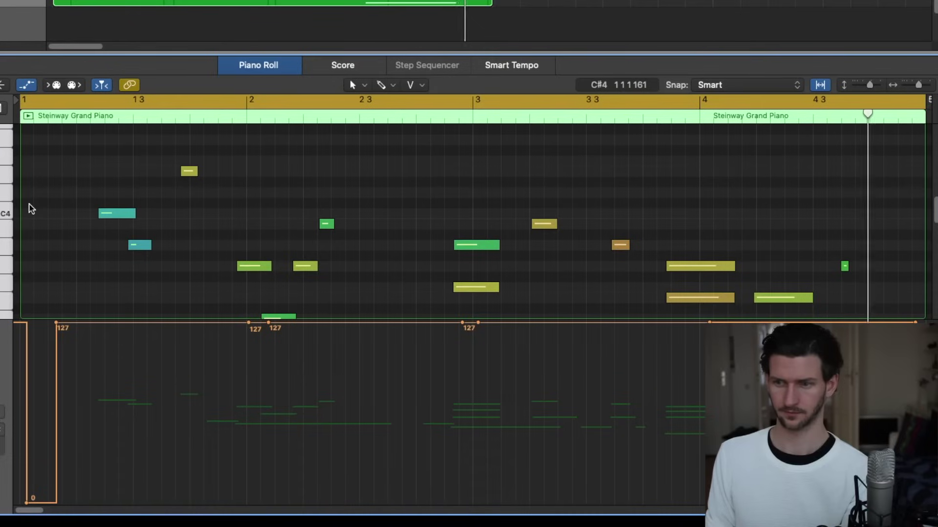
# Check the pedal marks in the Score, return to the Piano Roll, and move the region
pyautogui.press('n')
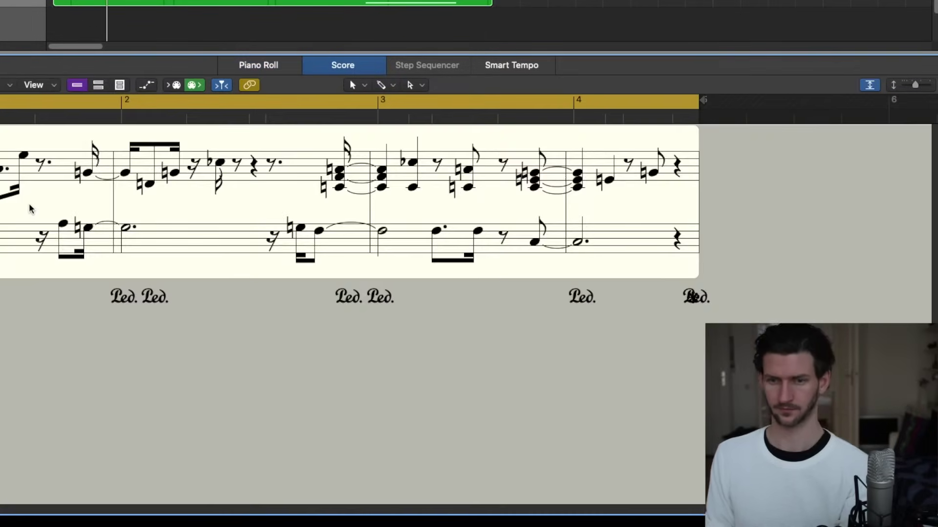
pyautogui.press('p')
pyautogui.scroll(-5, 183, 153)
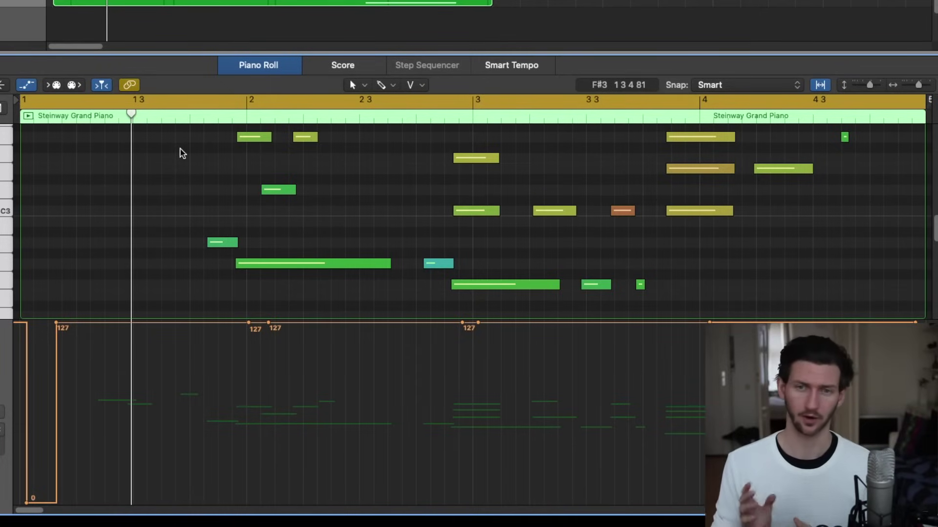
pyautogui.moveTo(328, 90); pyautogui.dragTo(299, 111)
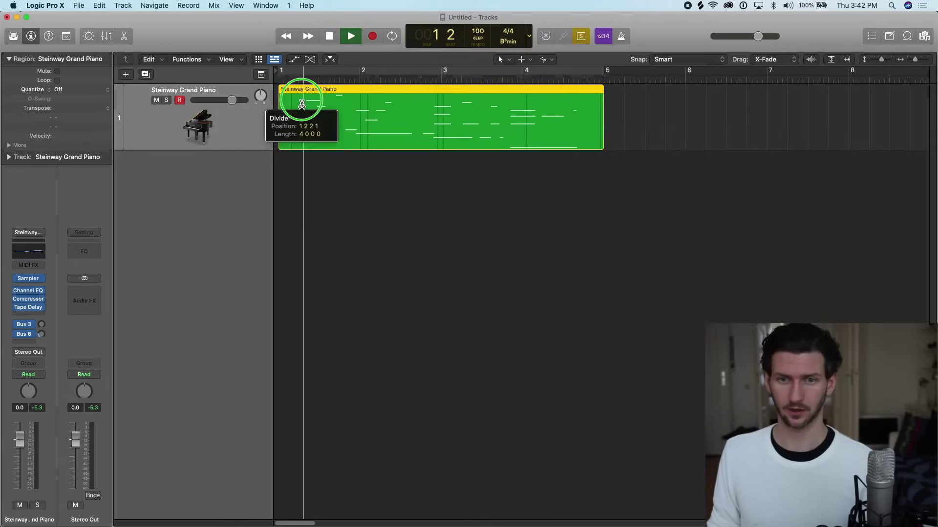
pyautogui.click(530, 198)
pyautogui.moveTo(358, 137); pyautogui.dragTo(337, 203)
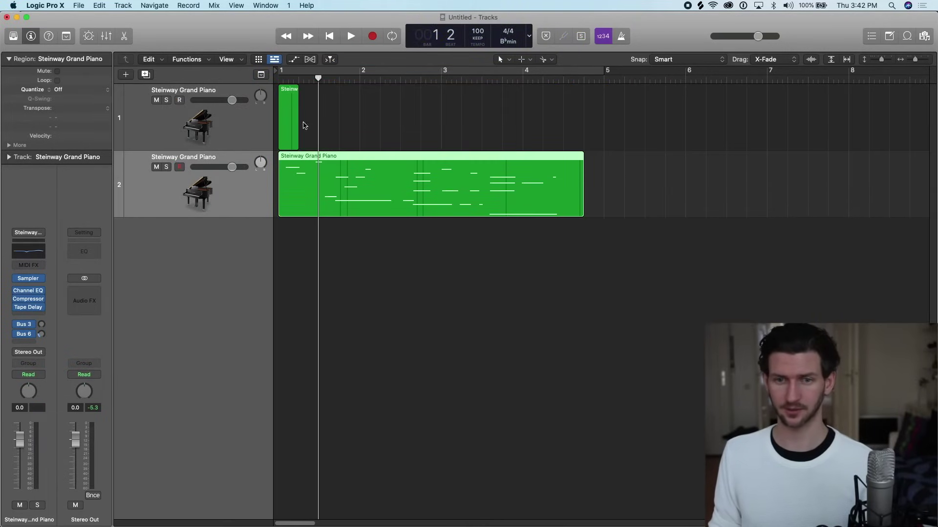
pyautogui.click(284, 118)
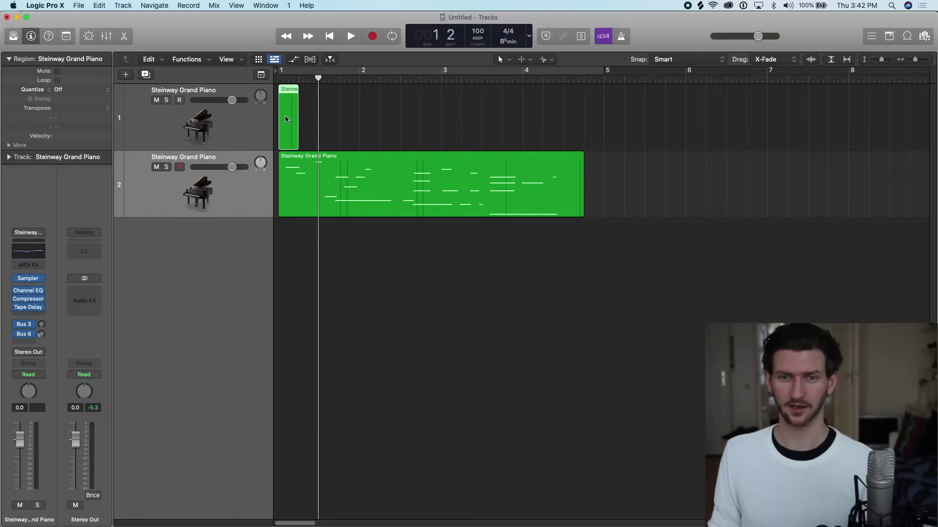
pyautogui.press('Delete')
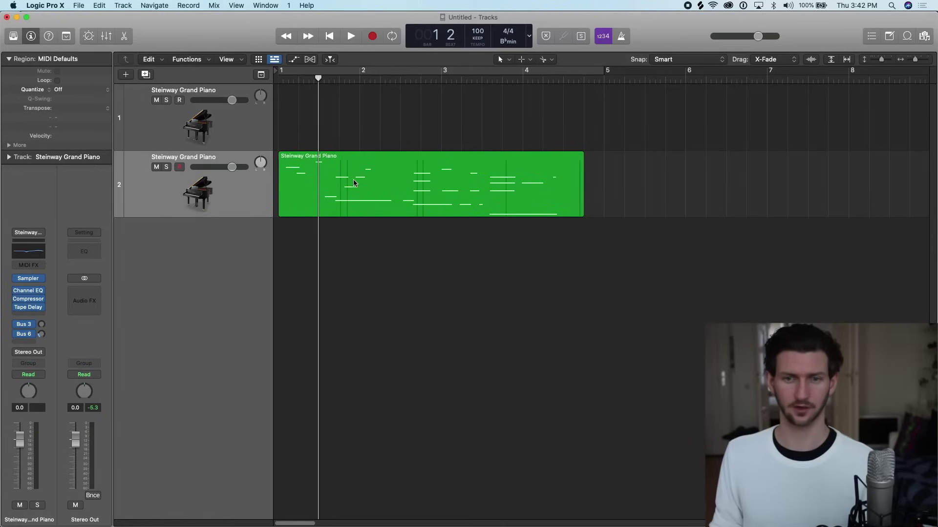
pyautogui.click(332, 181)
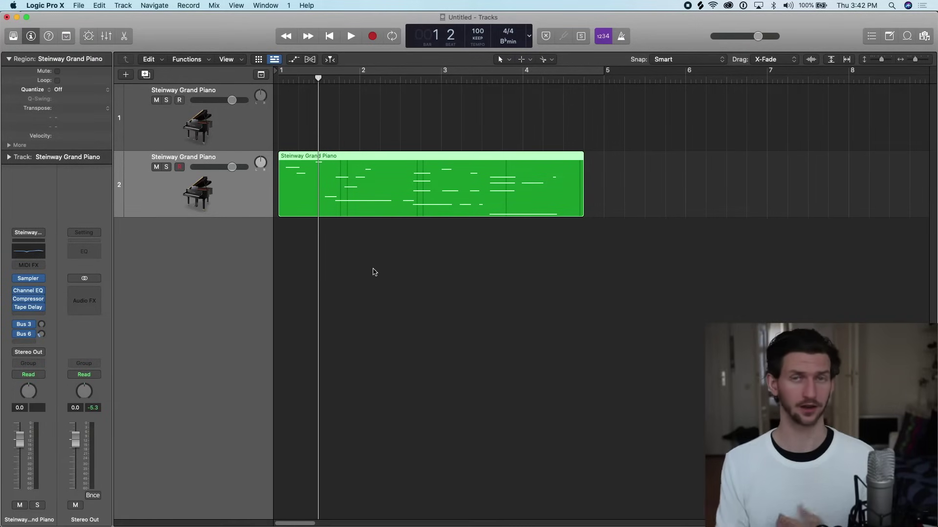
# Open the piano region in the Piano Roll with the MIDI automation lane set to Sustain
pyautogui.doubleClick(379, 211)
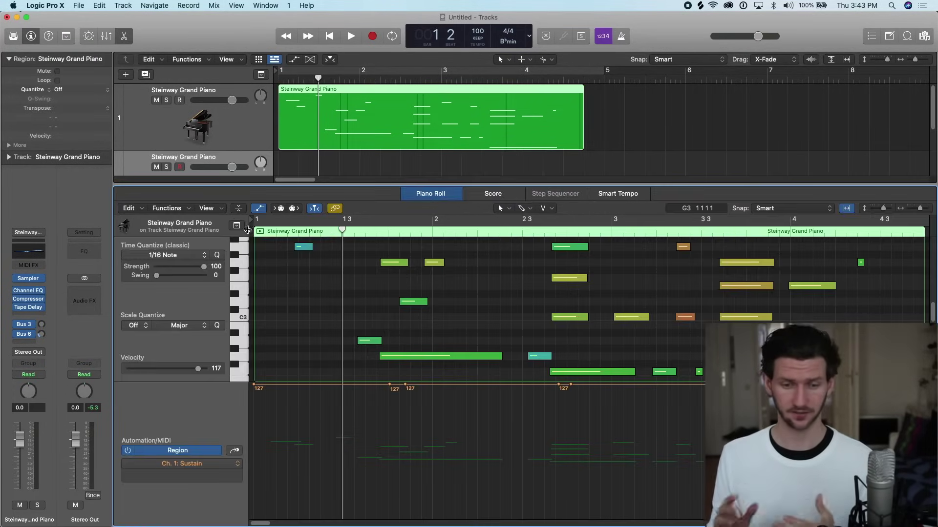
pyautogui.click(259, 208)
pyautogui.click(260, 209)
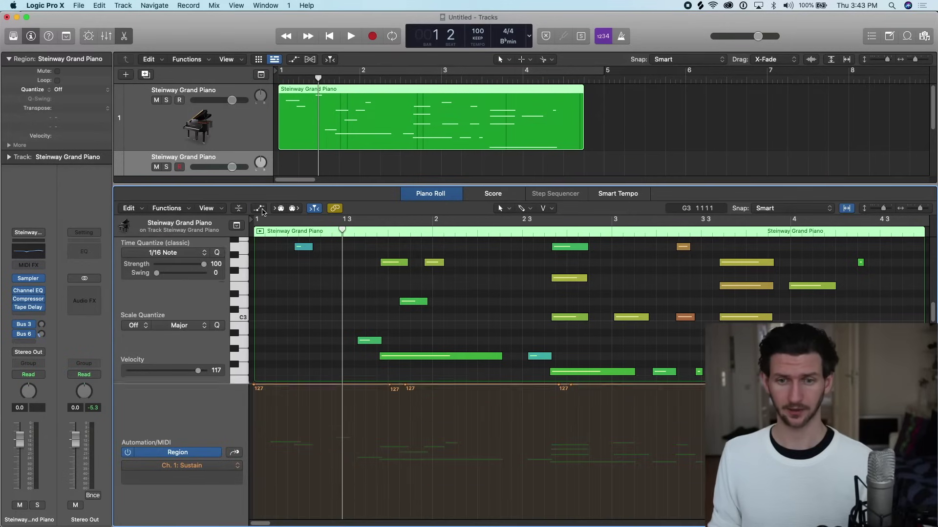
pyautogui.click(205, 467)
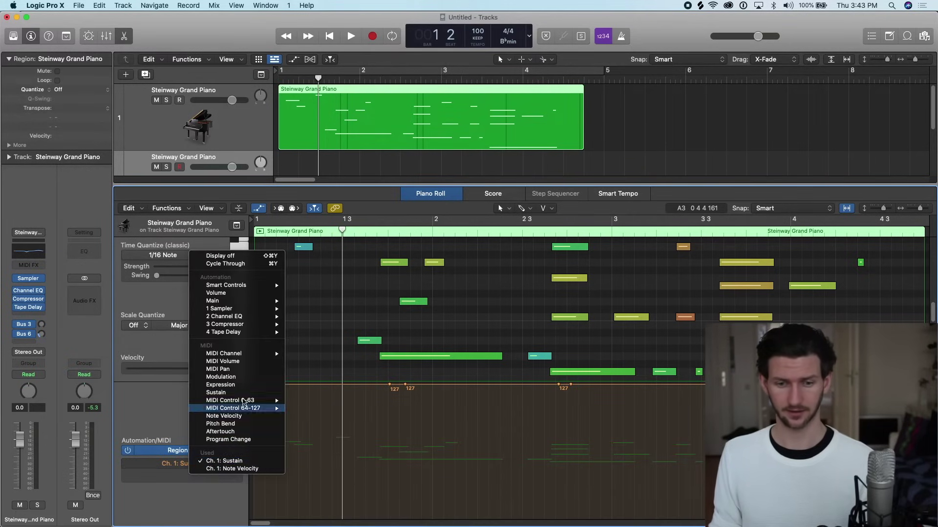
pyautogui.click(243, 393)
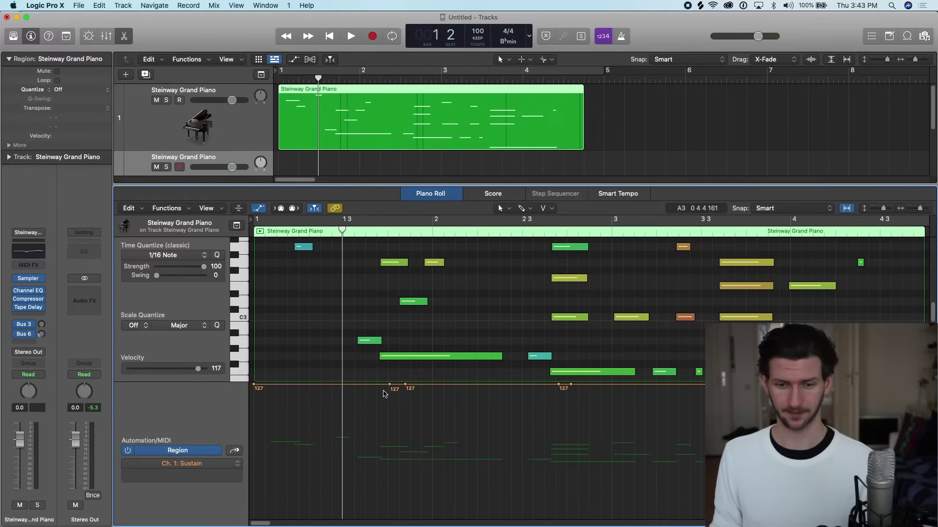
# Draw two sustain drops to 0, before bar 2 and in bar 2, then close the editor
pyautogui.moveTo(390, 385); pyautogui.dragTo(392, 489)
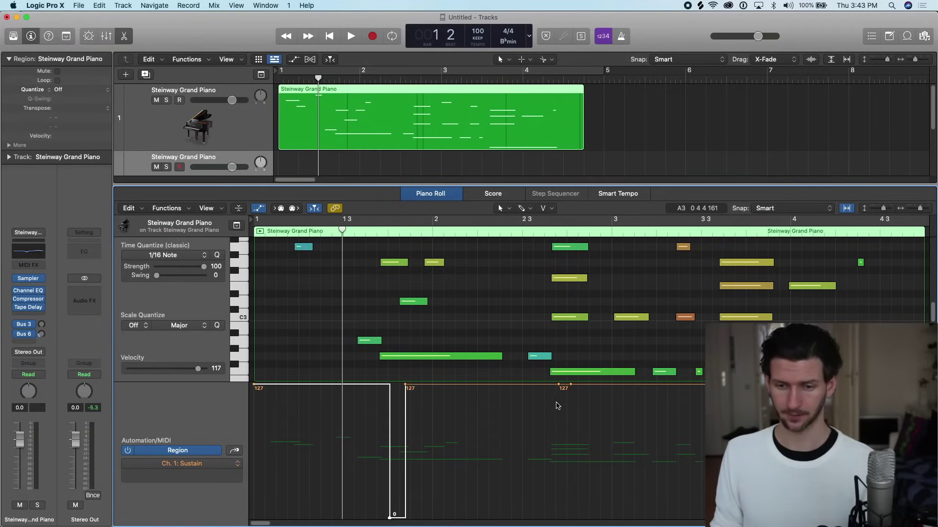
pyautogui.moveTo(559, 386); pyautogui.dragTo(559, 517)
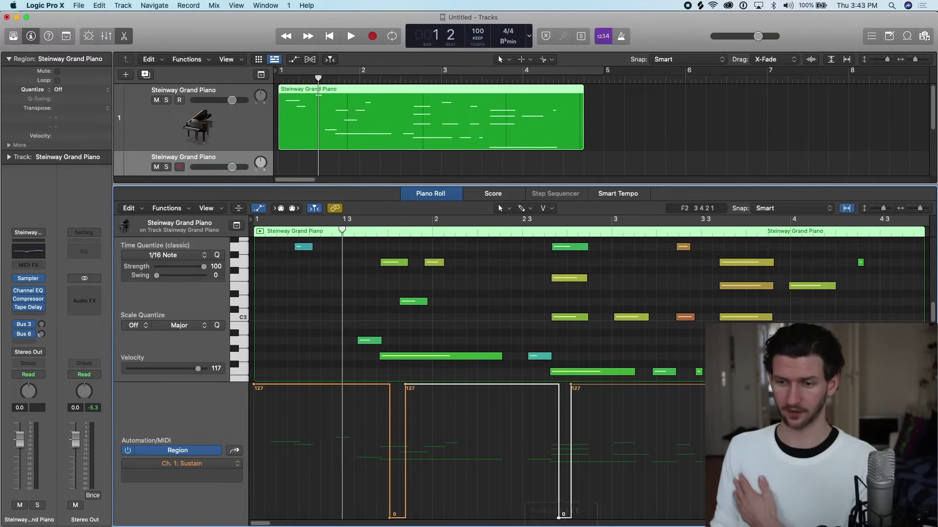
pyautogui.click(753, 385)
pyautogui.press('p')
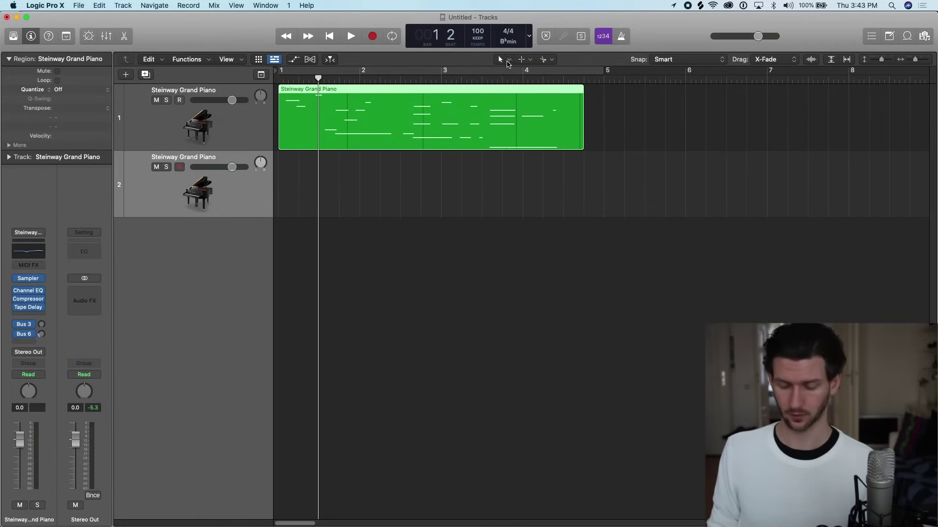
# Pencil a new region on track 2 at bar 1 and lengthen it to span bars 1–4
pyautogui.press('t')
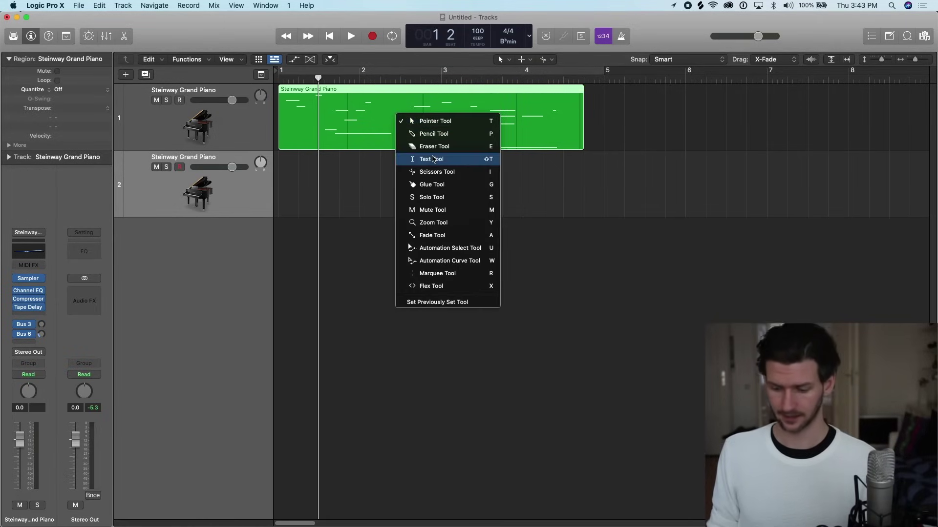
pyautogui.press('p')
pyautogui.click(295, 173)
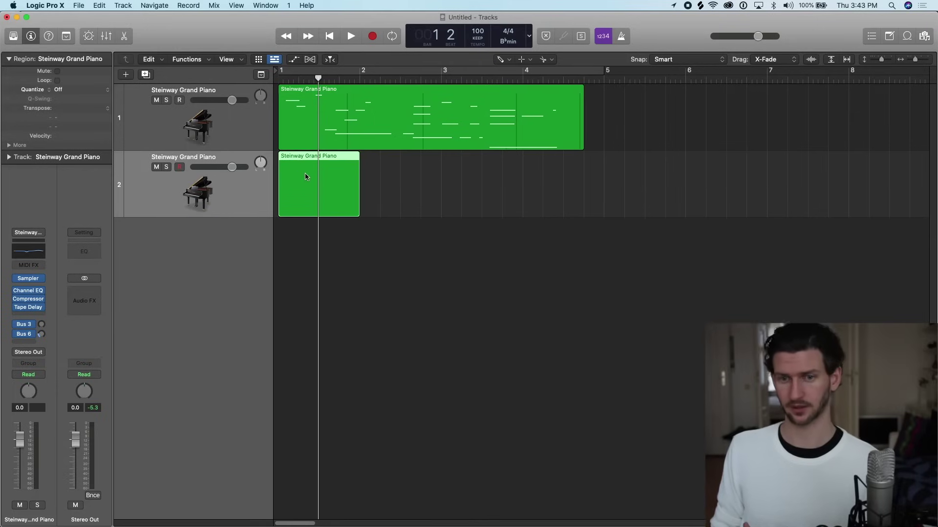
pyautogui.press('t')
pyautogui.press('t')
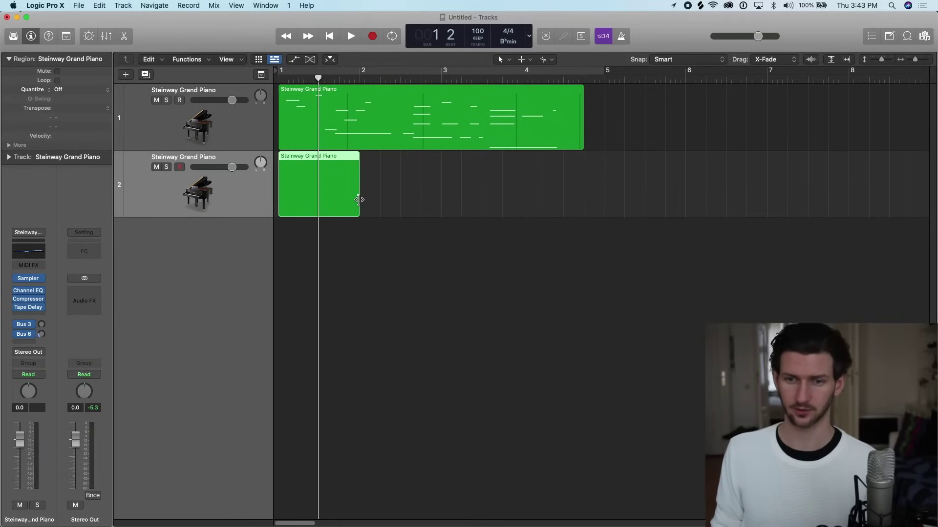
pyautogui.moveTo(359, 200); pyautogui.dragTo(567, 201)
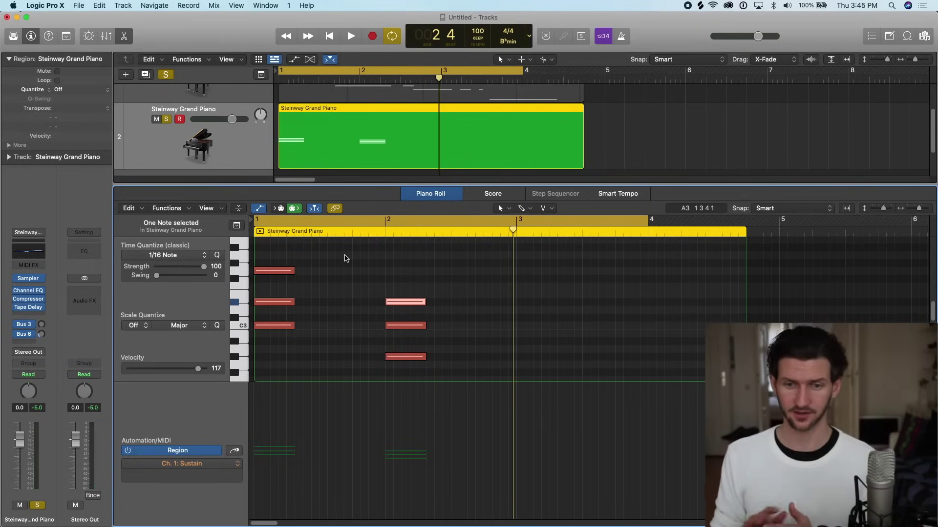
# Play the drawn chords, then stop playback
pyautogui.press('space')
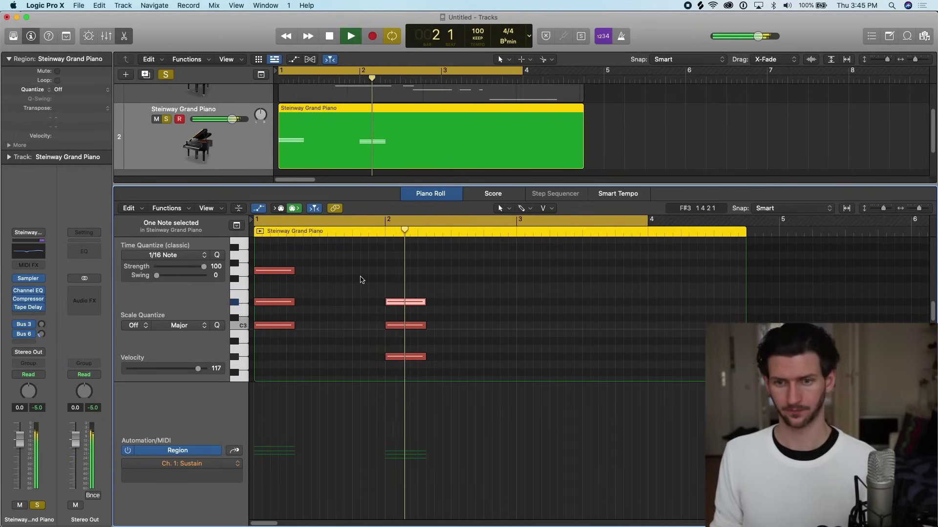
pyautogui.scroll(-2, 362, 280)
pyautogui.press('space')
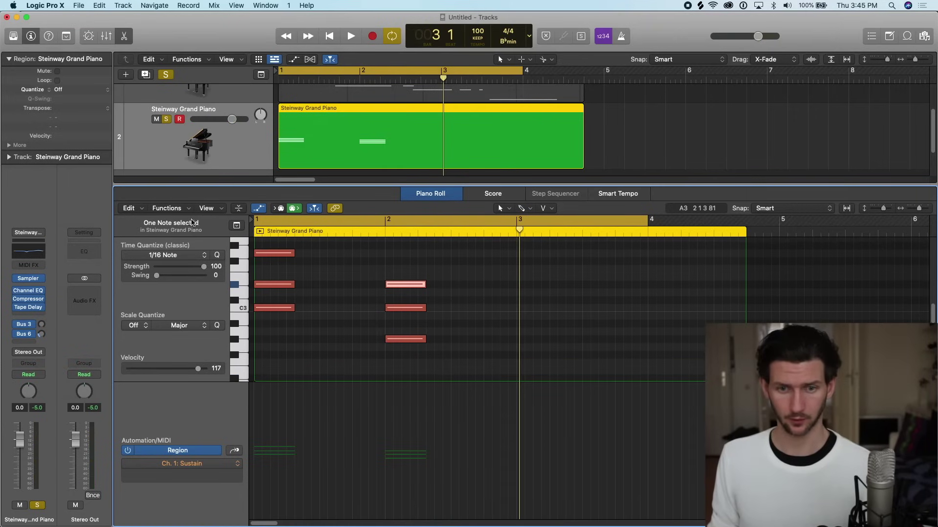
# Keep Ch. 1: Sustain as the lane parameter and add a sustain line at 127 from bar 1
pyautogui.click(194, 464)
pyautogui.moveTo(195, 465)
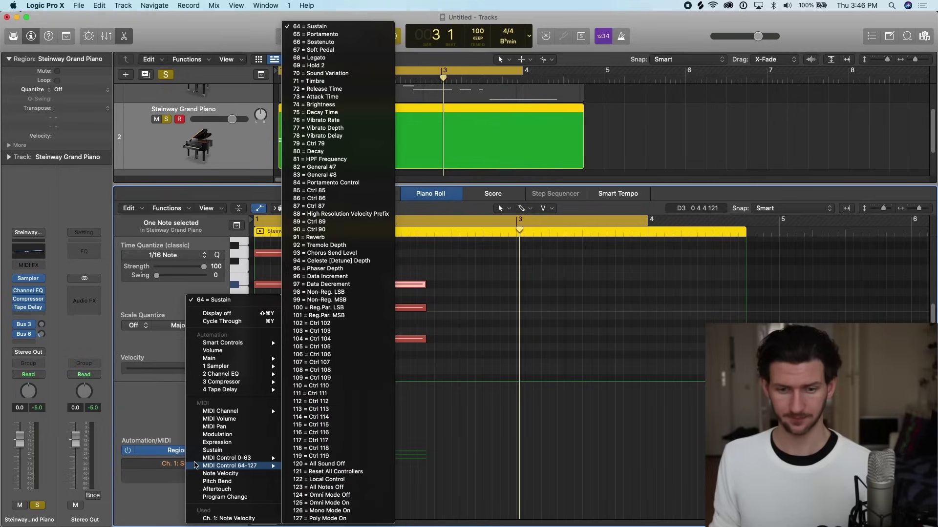
pyautogui.click(319, 397)
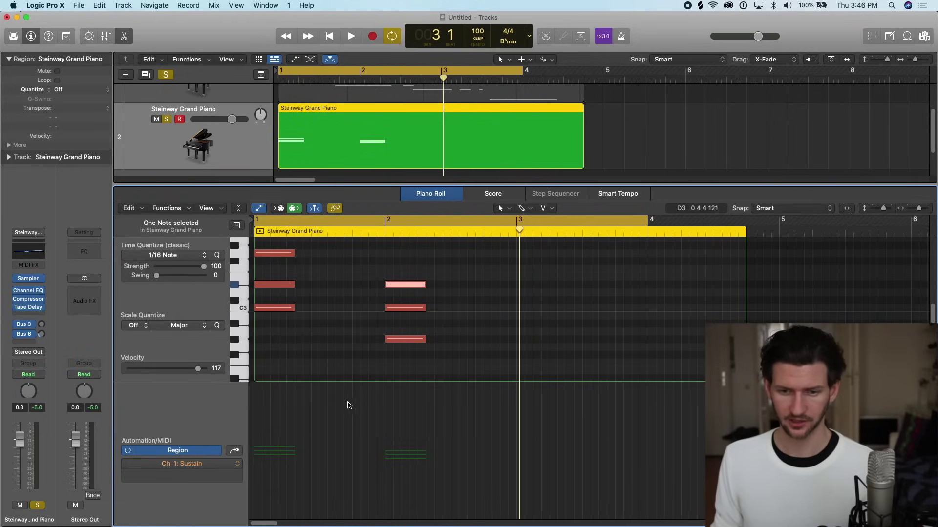
pyautogui.click(286, 408)
pyautogui.moveTo(281, 411); pyautogui.dragTo(290, 390)
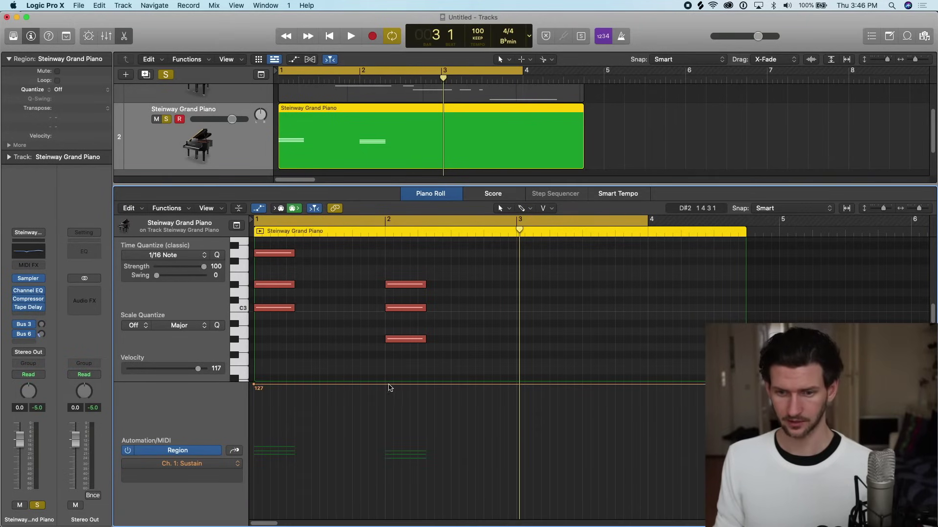
# Add sustain points around bar 2, drop one to 0, and play back the pedal lift
pyautogui.click(387, 385)
pyautogui.moveTo(395, 387); pyautogui.dragTo(395, 516)
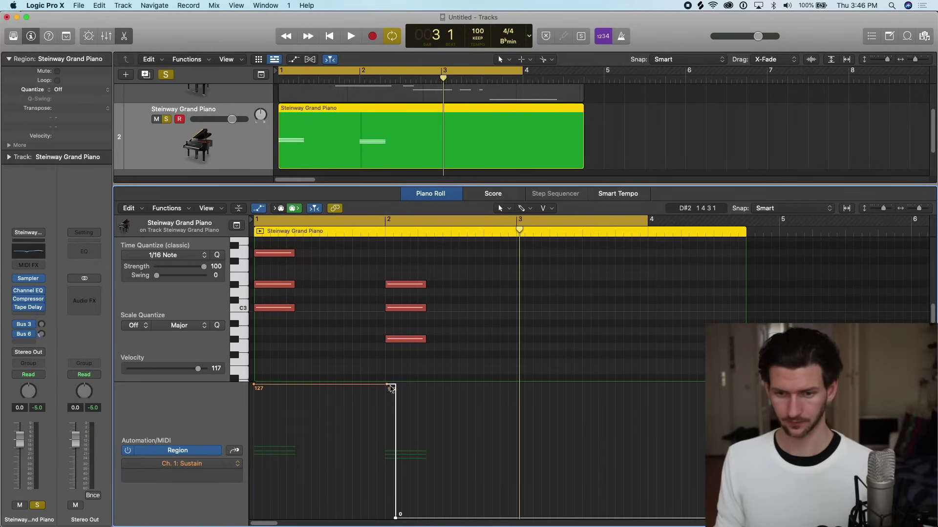
pyautogui.click(375, 385)
pyautogui.moveTo(376, 384); pyautogui.dragTo(398, 379)
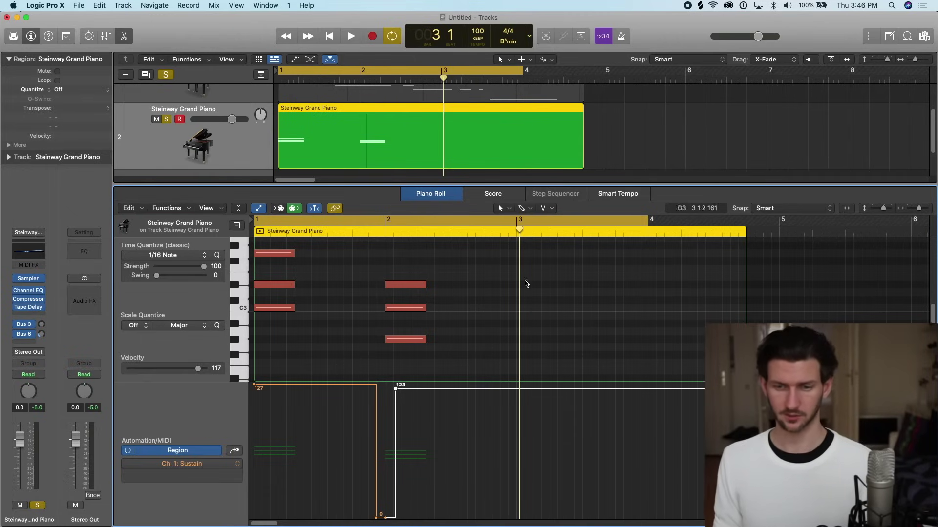
pyautogui.press('Return')
pyautogui.press('space')
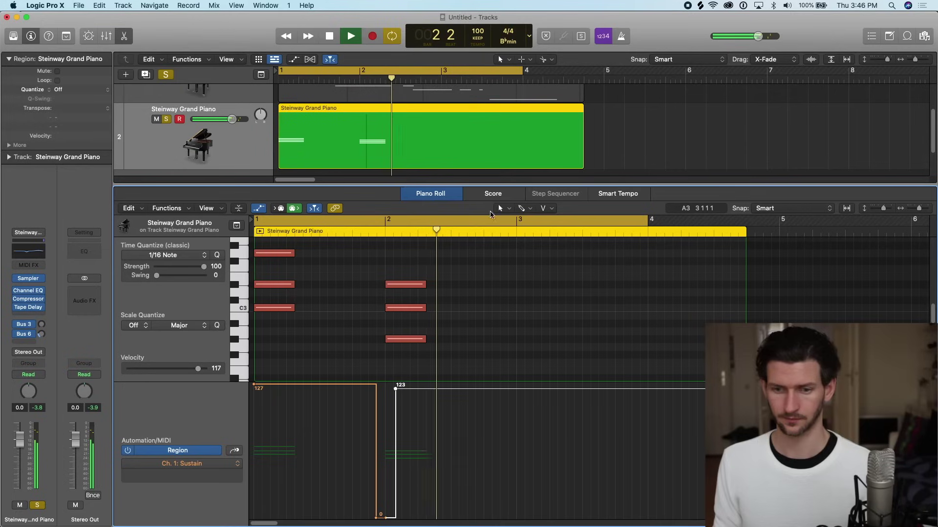
pyautogui.press('space')
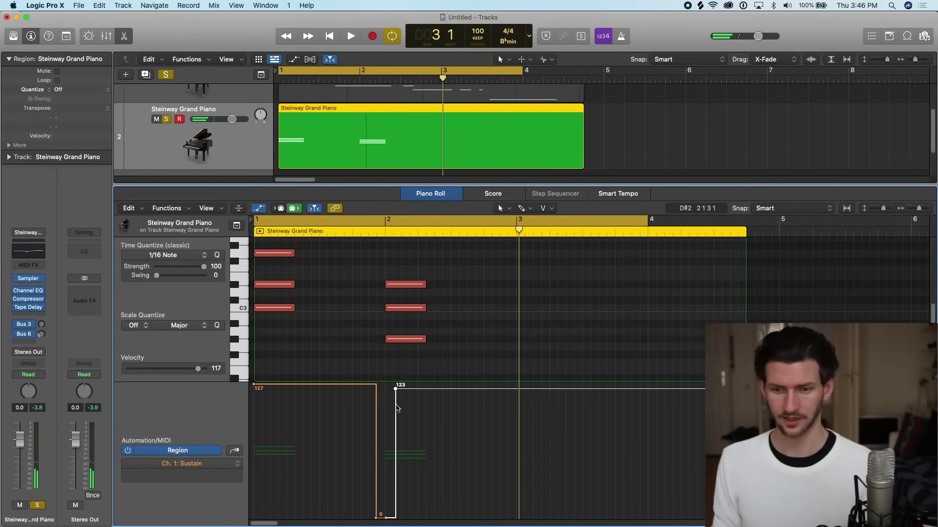
# Shift the 0 and 123 sustain points to just after bar 2 and play back again
pyautogui.moveTo(377, 519); pyautogui.dragTo(384, 516)
pyautogui.moveTo(395, 389); pyautogui.dragTo(399, 389)
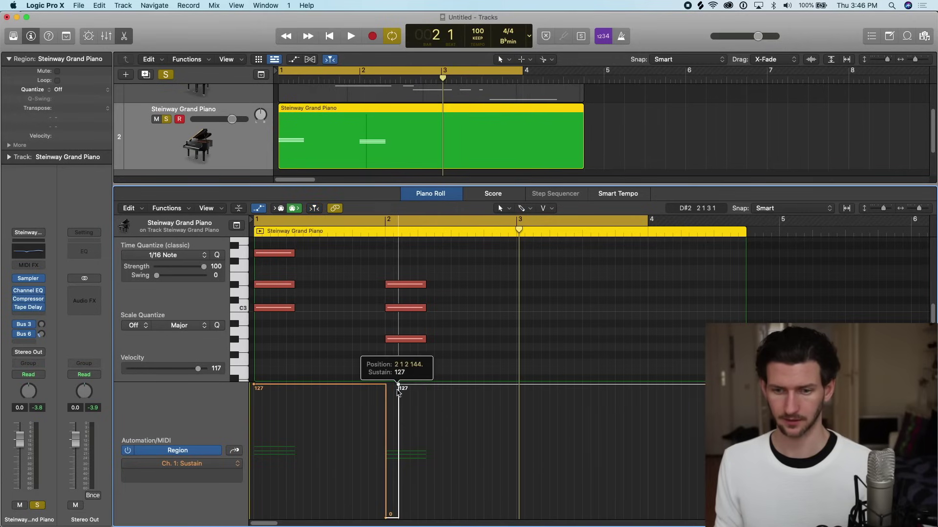
pyautogui.moveTo(386, 515); pyautogui.dragTo(388, 516)
pyautogui.press('Return')
pyautogui.press('space')
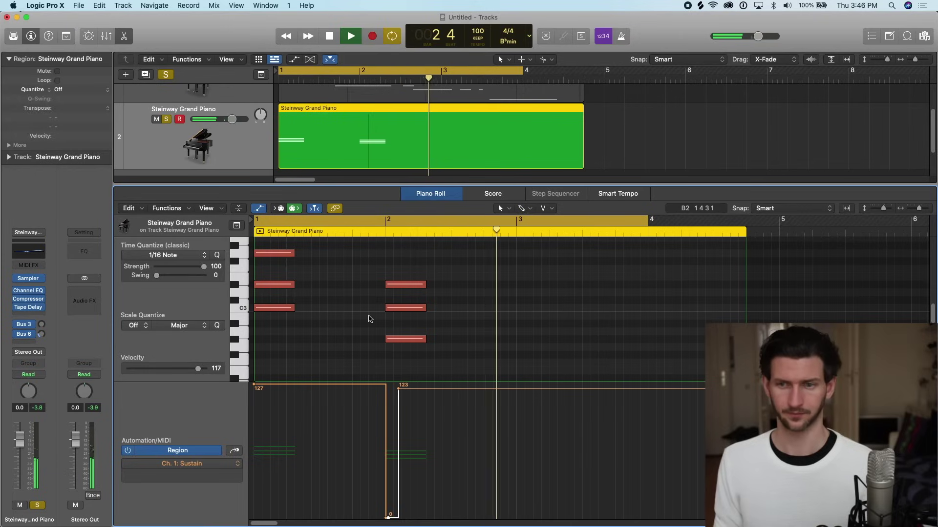
pyautogui.press('space')
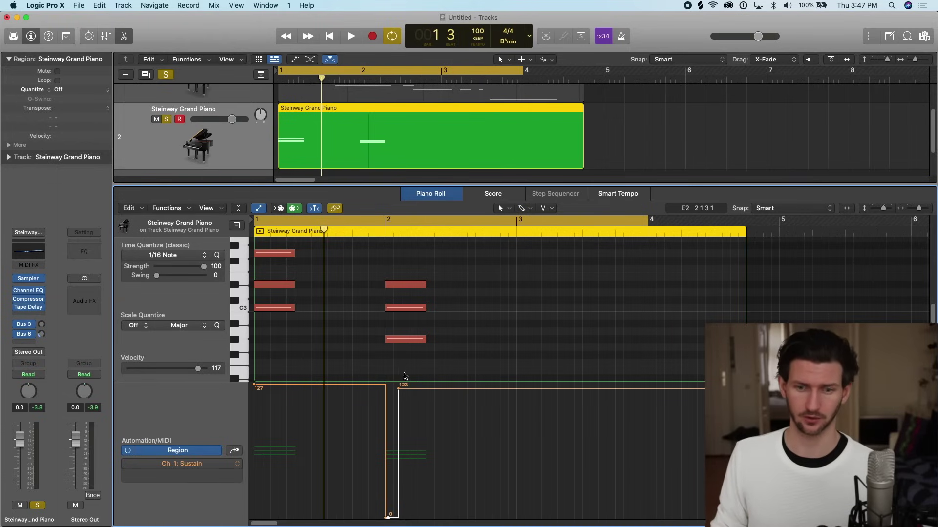
# Delete all of the chord region's sustain automation points
pyautogui.click(254, 385)
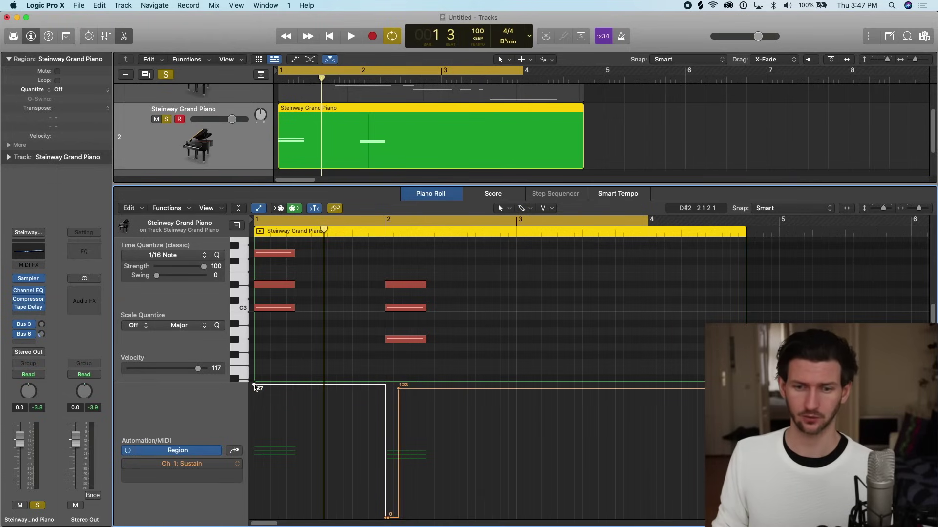
pyautogui.press('Delete')
pyautogui.moveTo(398, 389); pyautogui.dragTo(384, 525)
pyautogui.press('Delete')
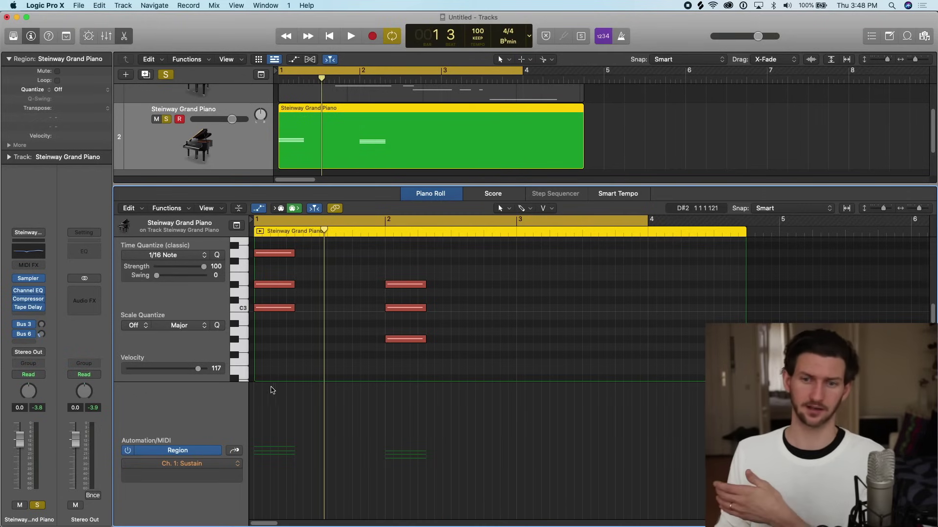
# Return the playhead to bar 1 and start recording on the chord track with count-in
pyautogui.click(248, 154)
pyautogui.press('Return')
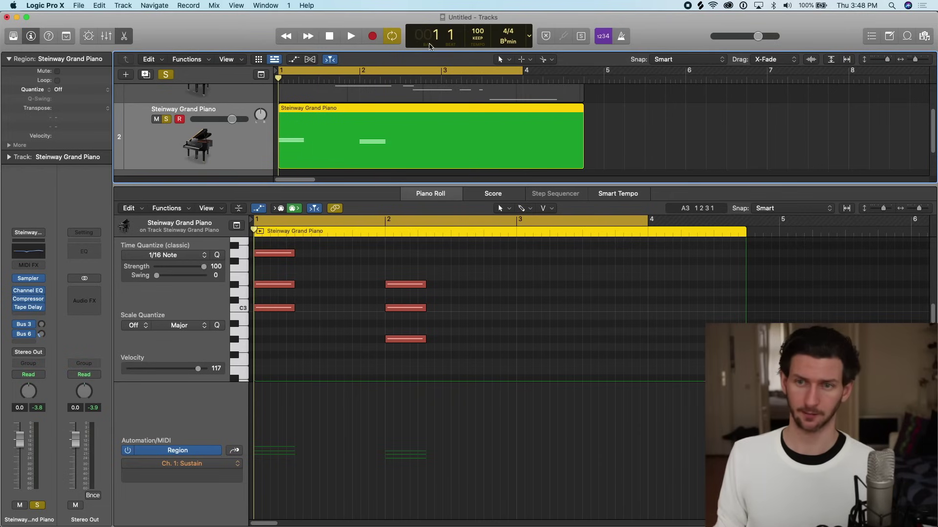
pyautogui.click(374, 37)
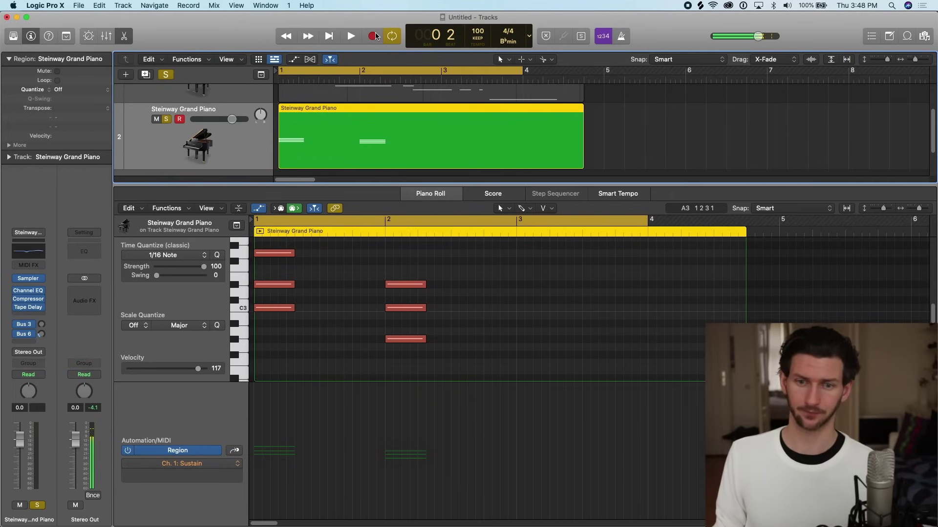